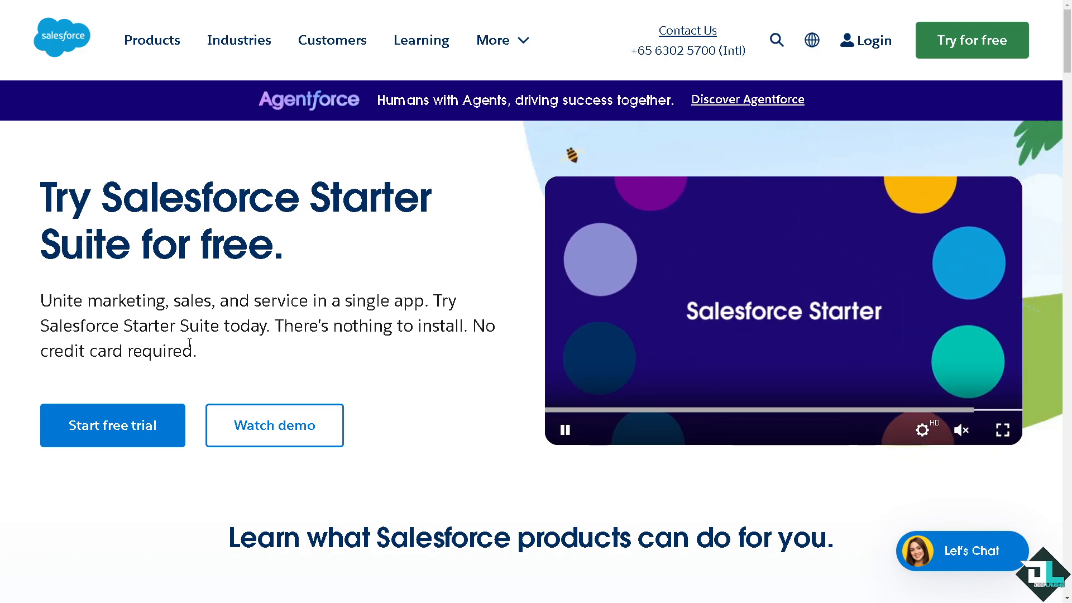
Start the Salesforce Starter Suite free trial and dismiss the account video pop-up on the Setup home page
click(159, 422)
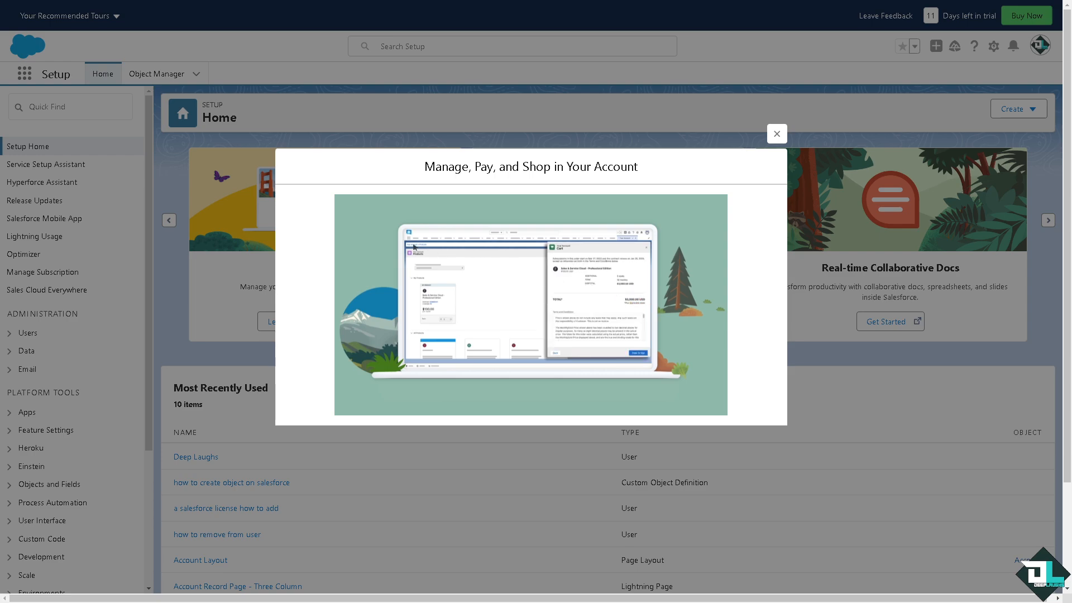
click(776, 134)
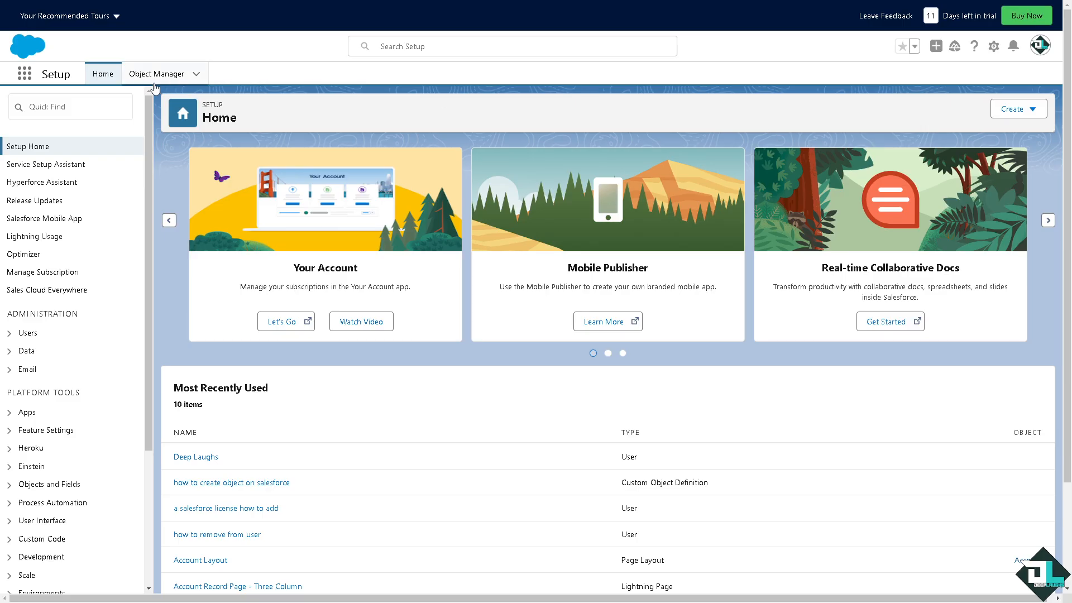
Find the Orders item by searching the available apps and items for "Order", and start a new order there
click(23, 77)
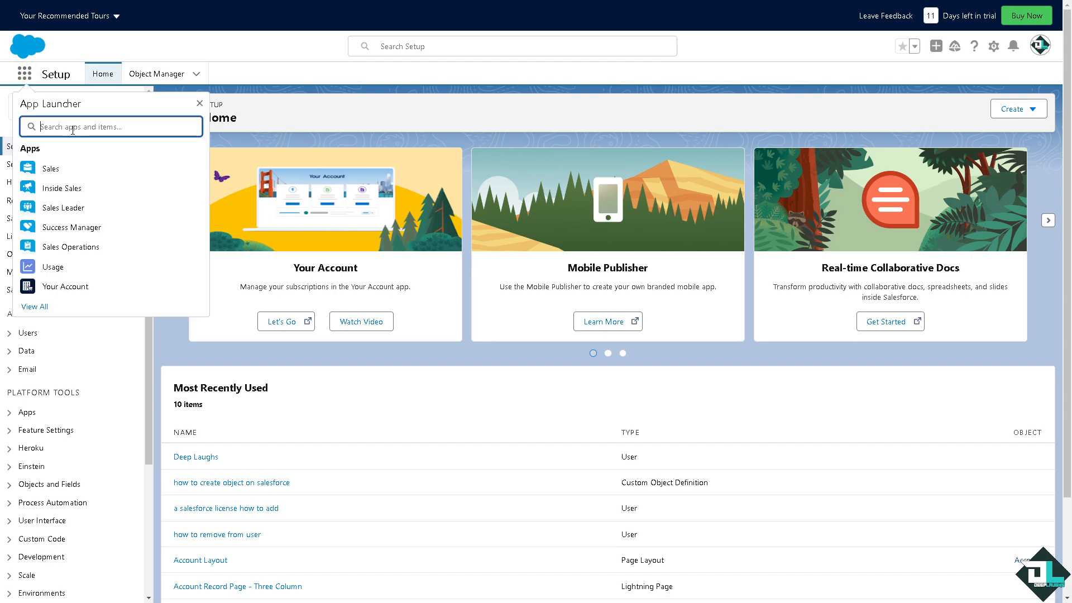
text(Order)
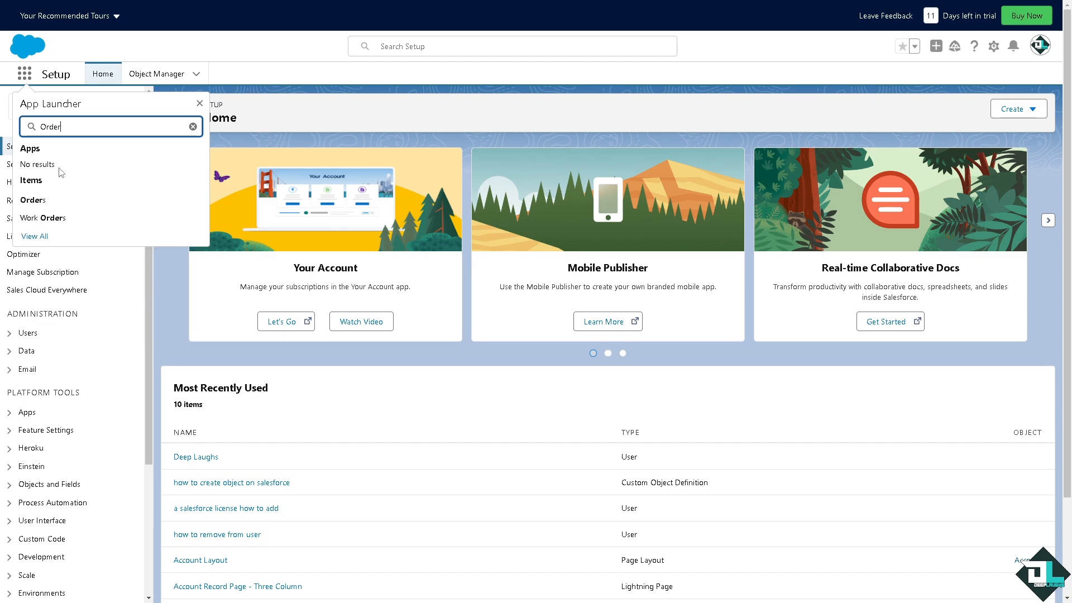
click(36, 202)
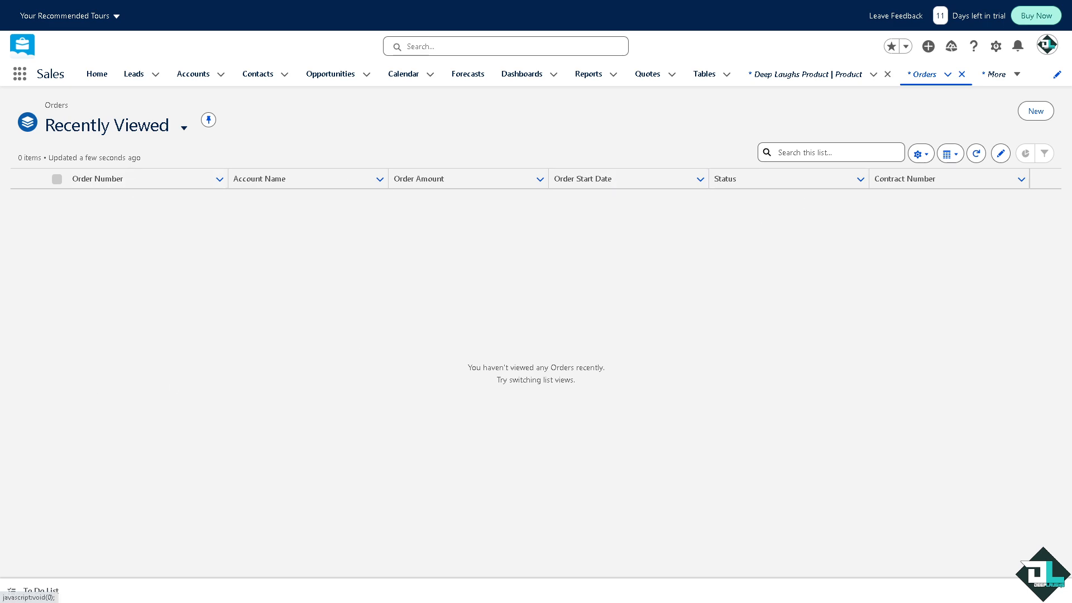
click(1033, 115)
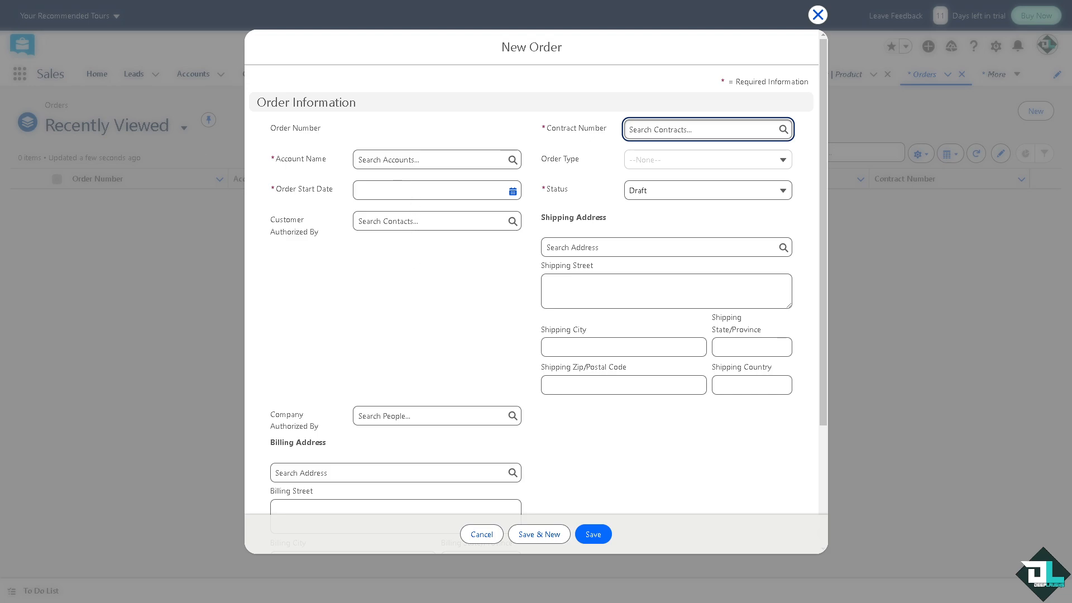
Create a new account for the order's Account Name and name it "how to create order in salesforce"
click(380, 157)
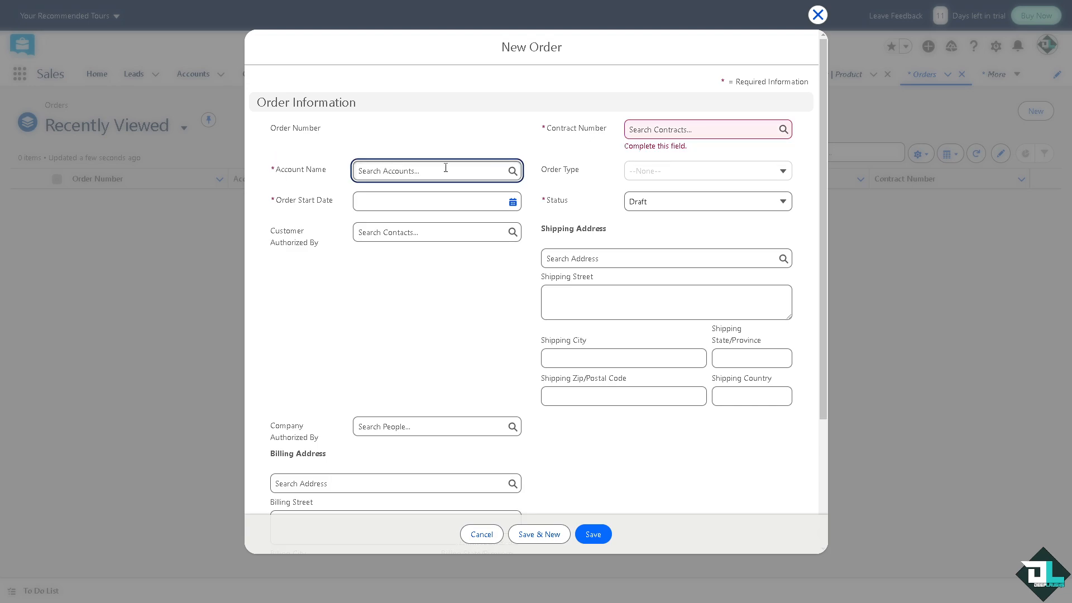
click(467, 170)
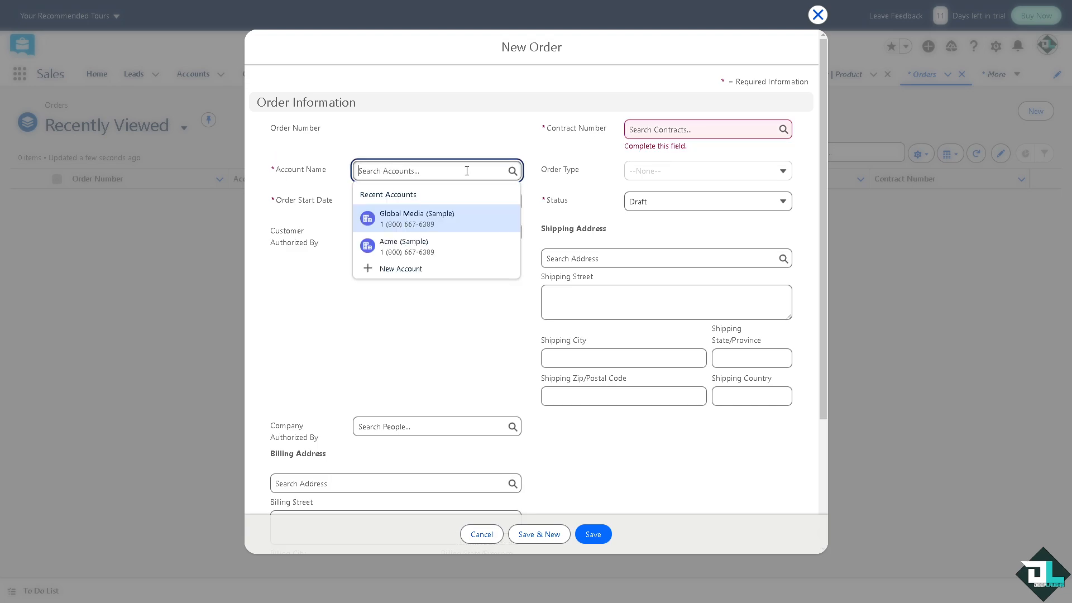
click(399, 268)
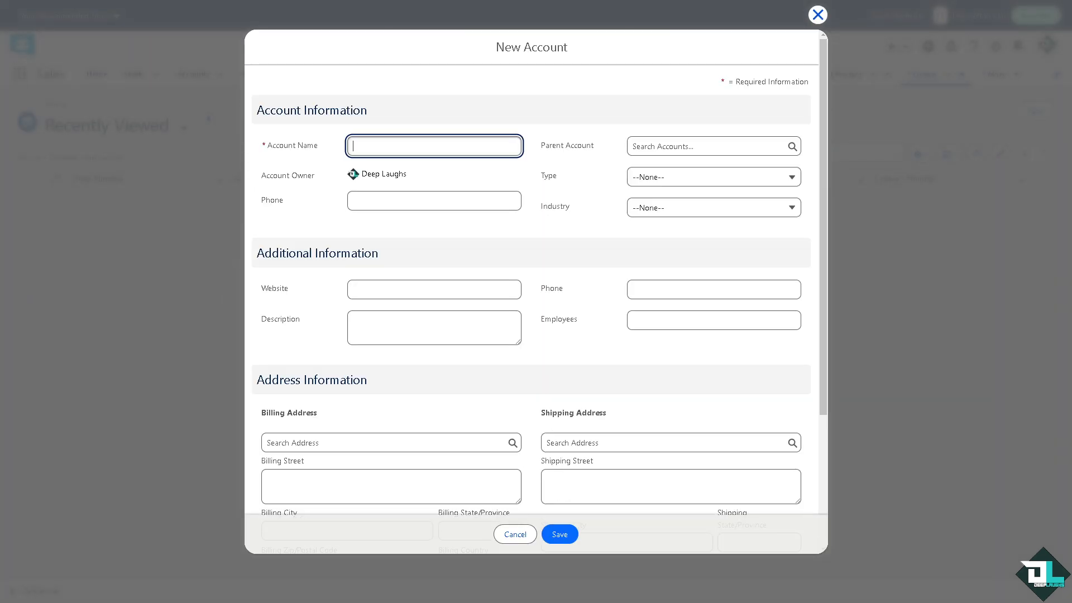
text(how to create order in salesforce)
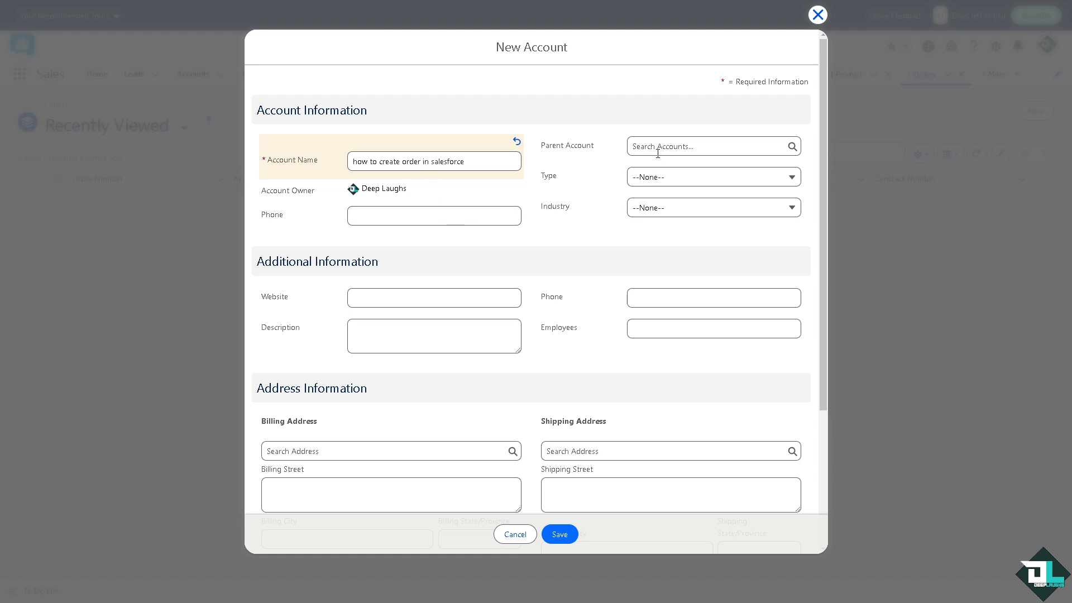
Set the new account's type to Reseller and its industry to Retail
click(702, 179)
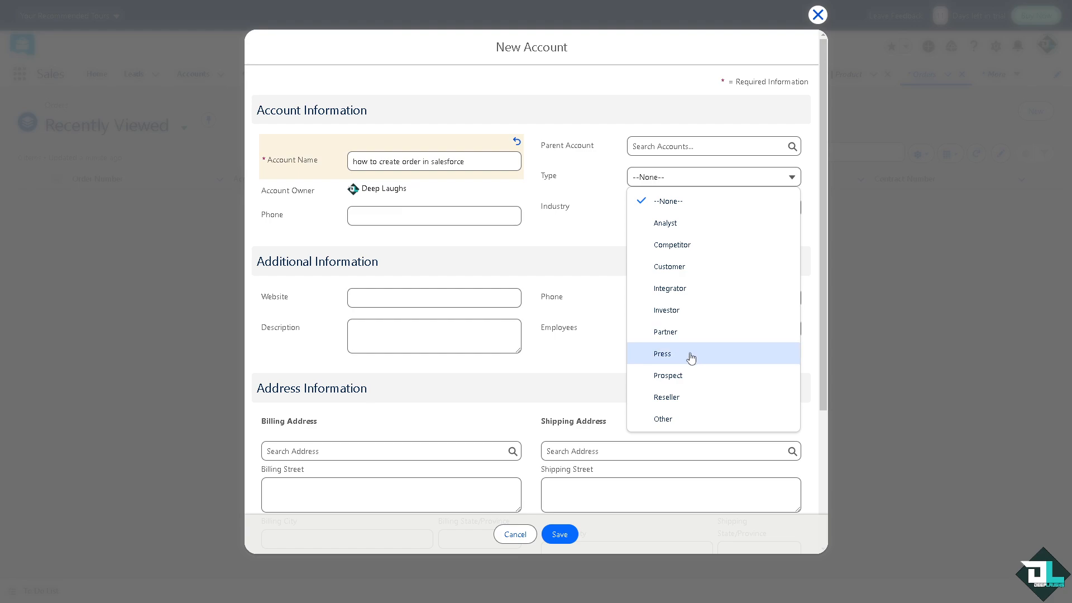
click(677, 401)
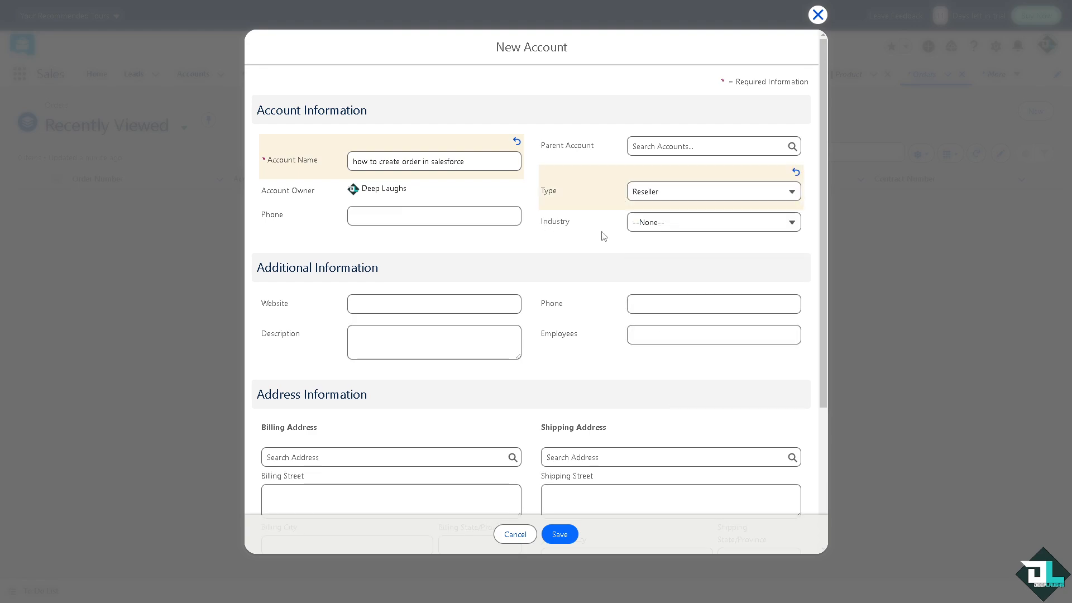
click(663, 229)
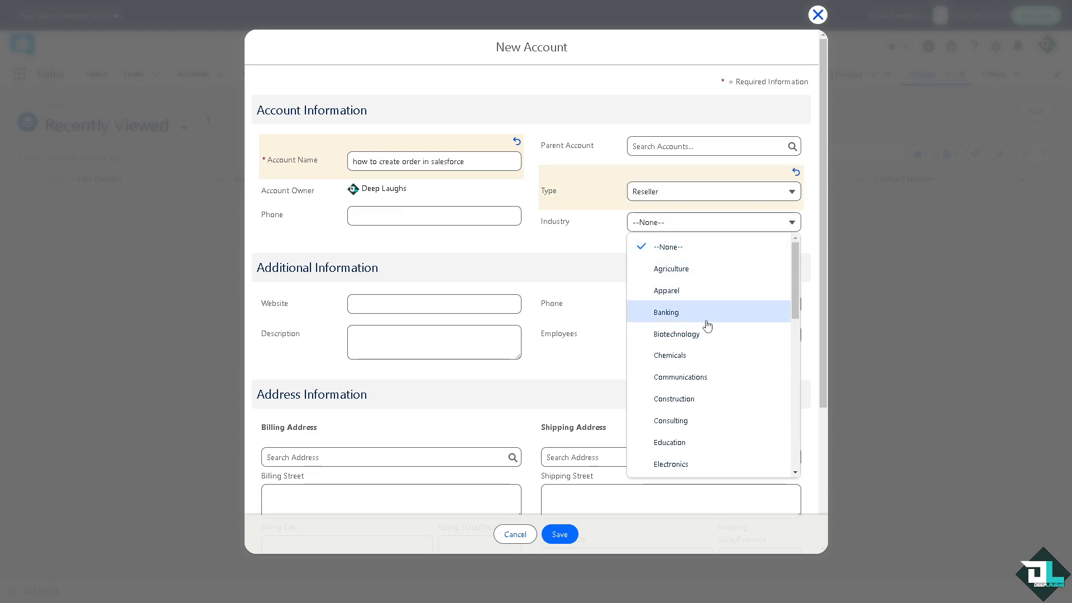
scroll(703, 341, down, 2)
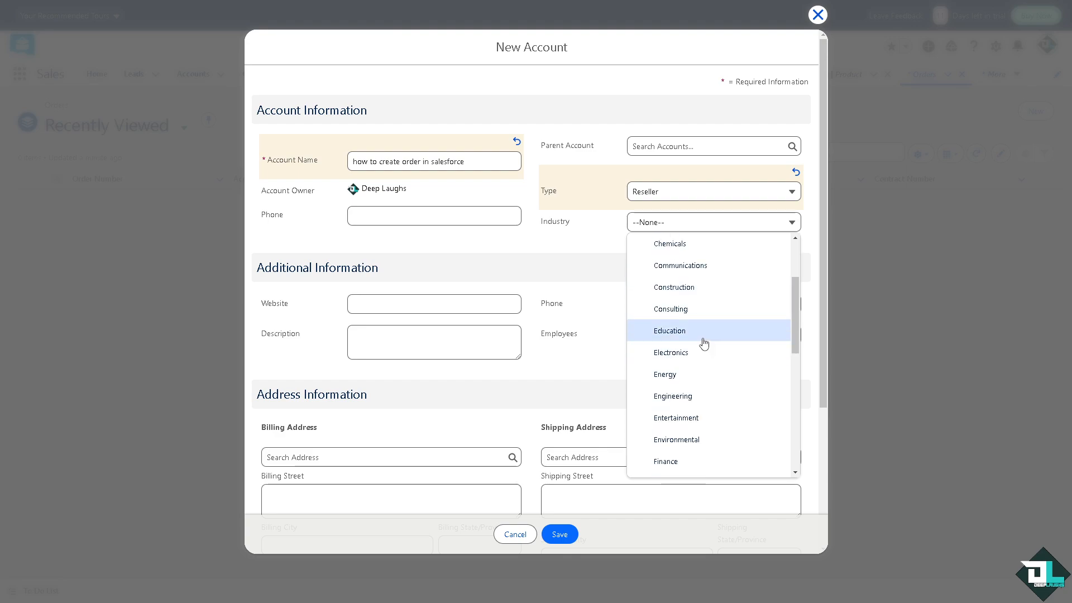
scroll(704, 347, down, 2)
scroll(703, 347, down, 5)
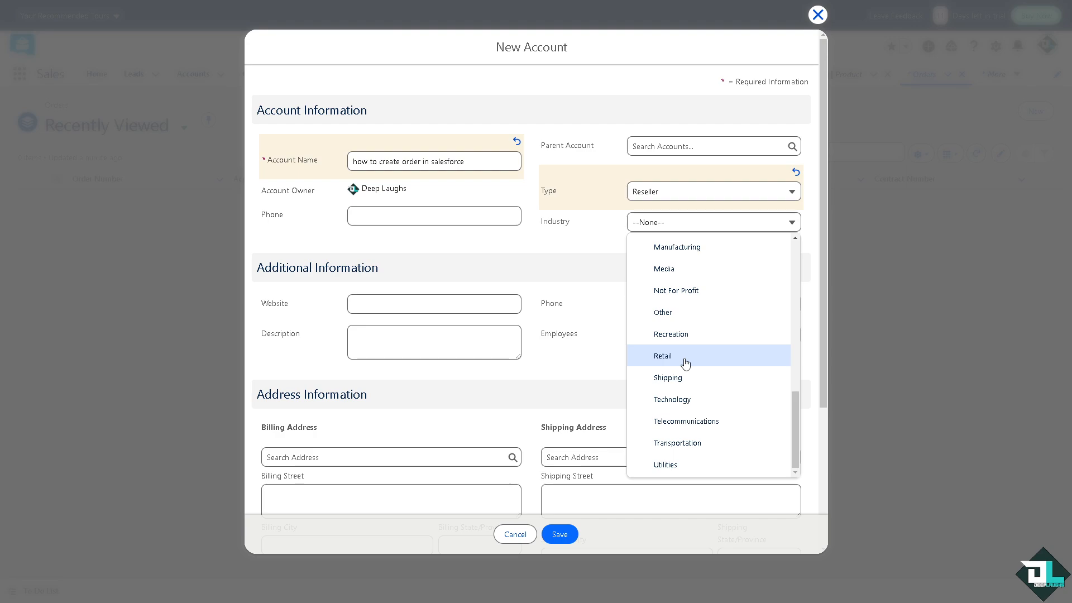
click(685, 363)
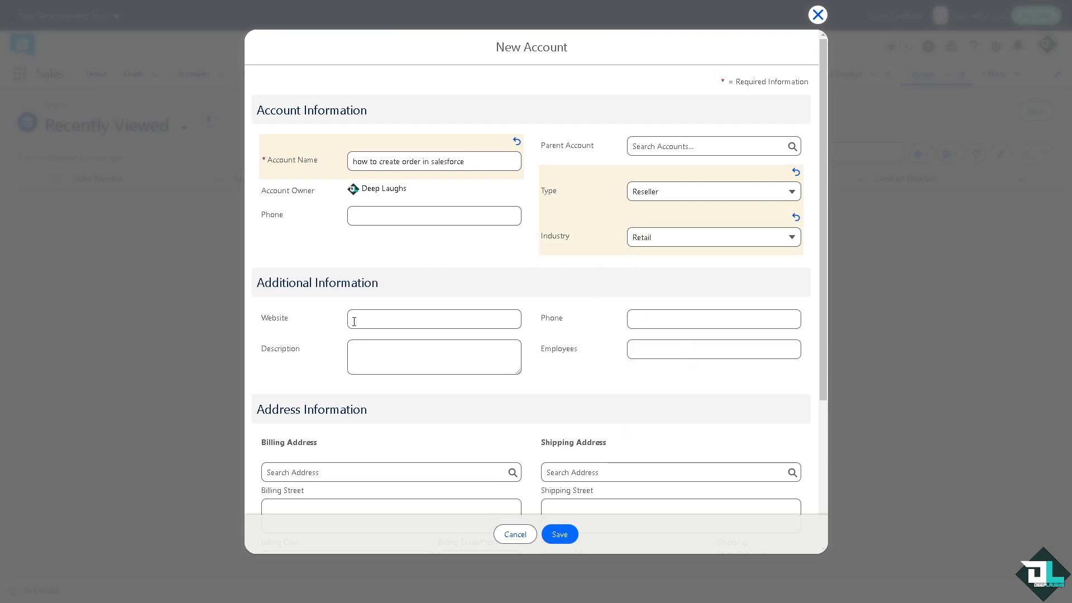
Enter "how to create order in salesforce" as the account's description and save the account
click(370, 350)
text(how to create order in salesforce)
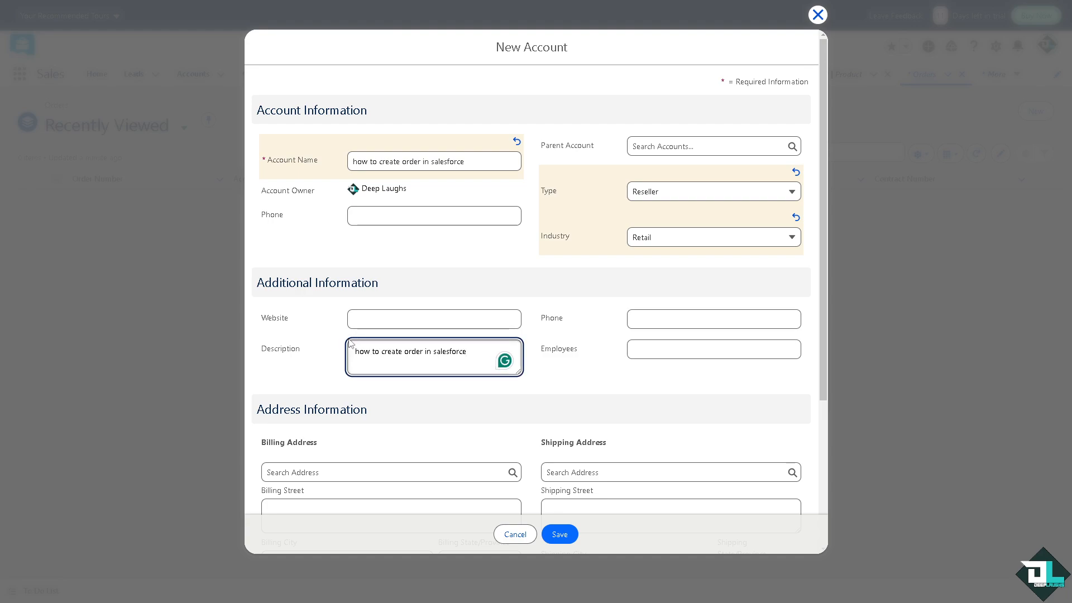
scroll(350, 344, down, 2)
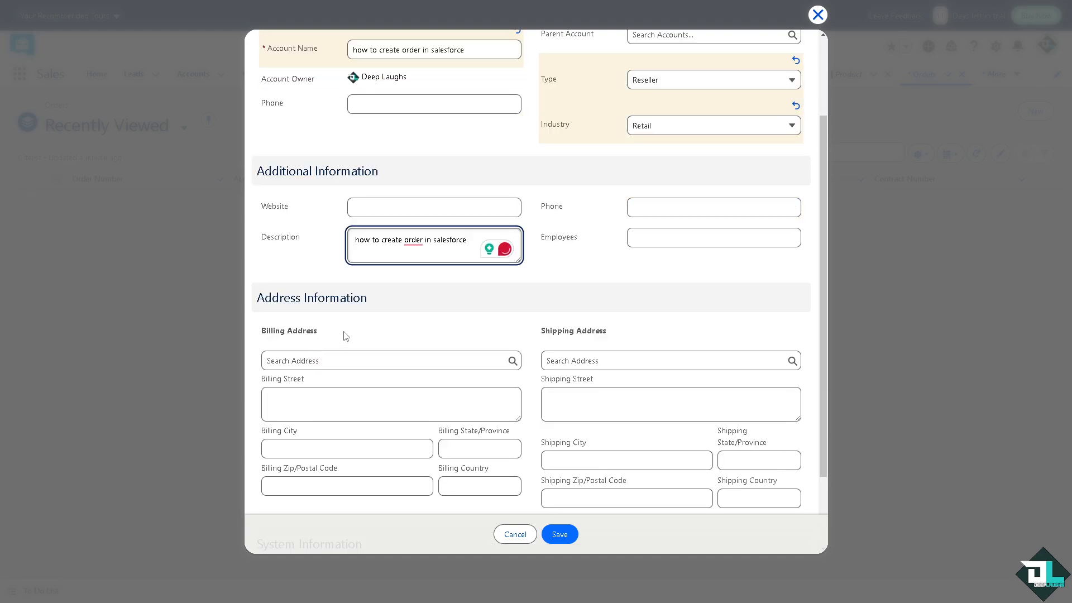
scroll(346, 336, down, 2)
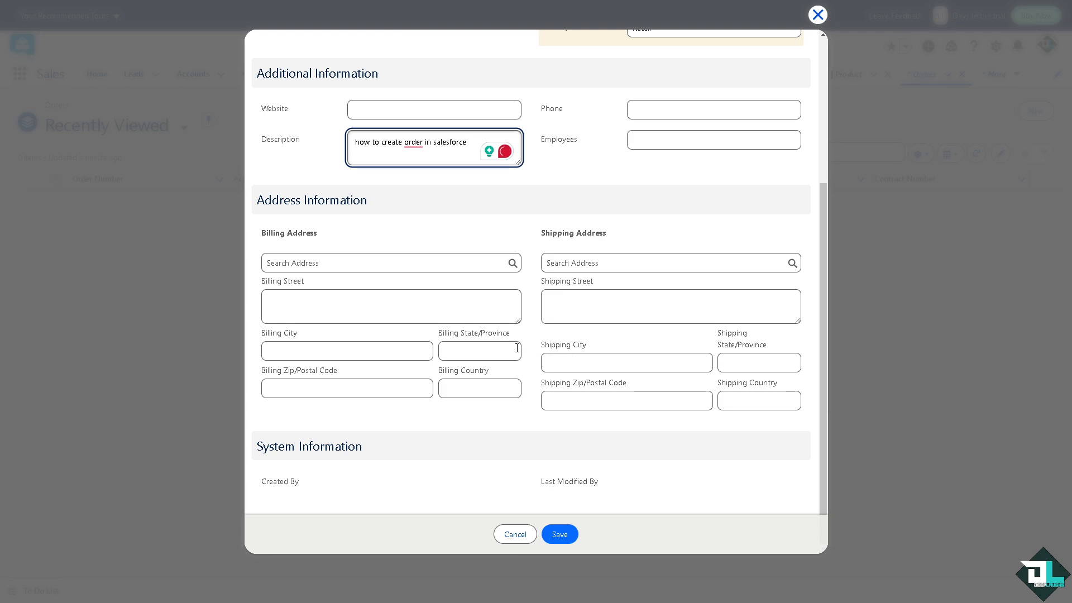
click(558, 533)
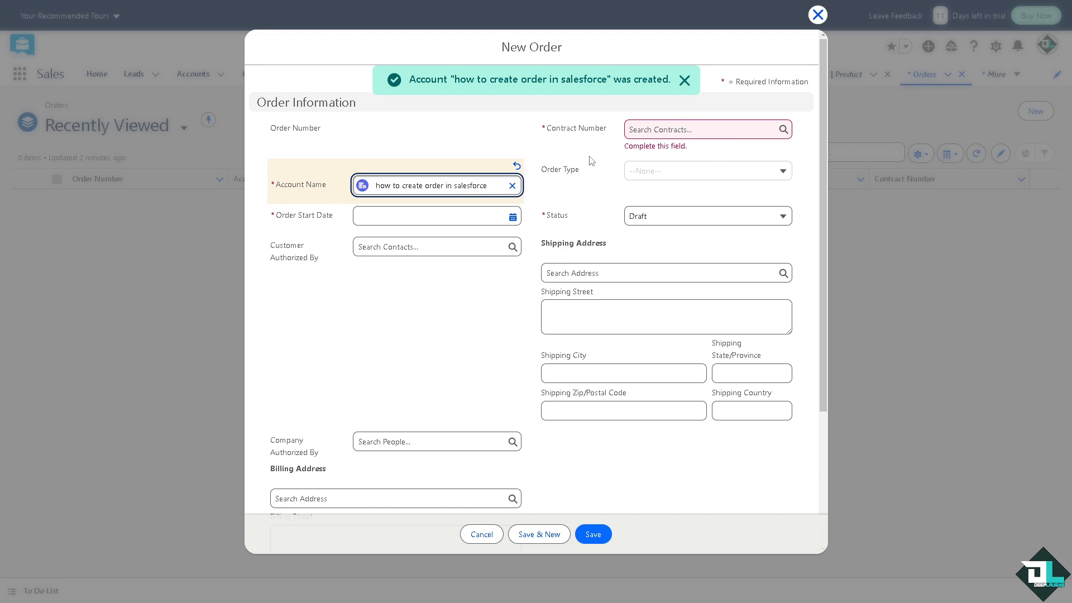
click(684, 81)
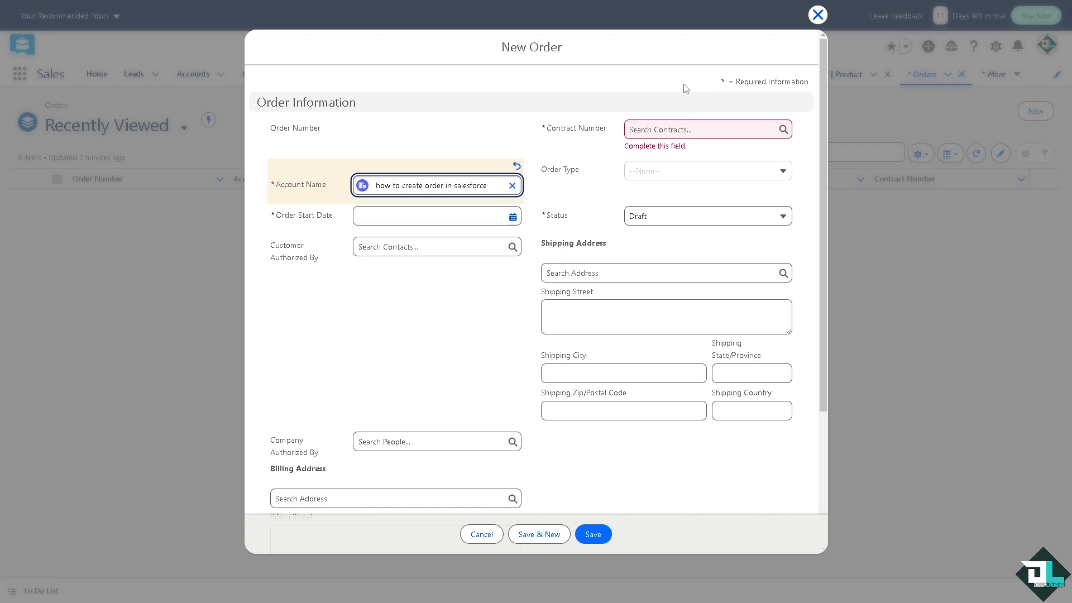
Try to look up a contract with "69" for the order's Contract Number, and clear the search term
click(676, 132)
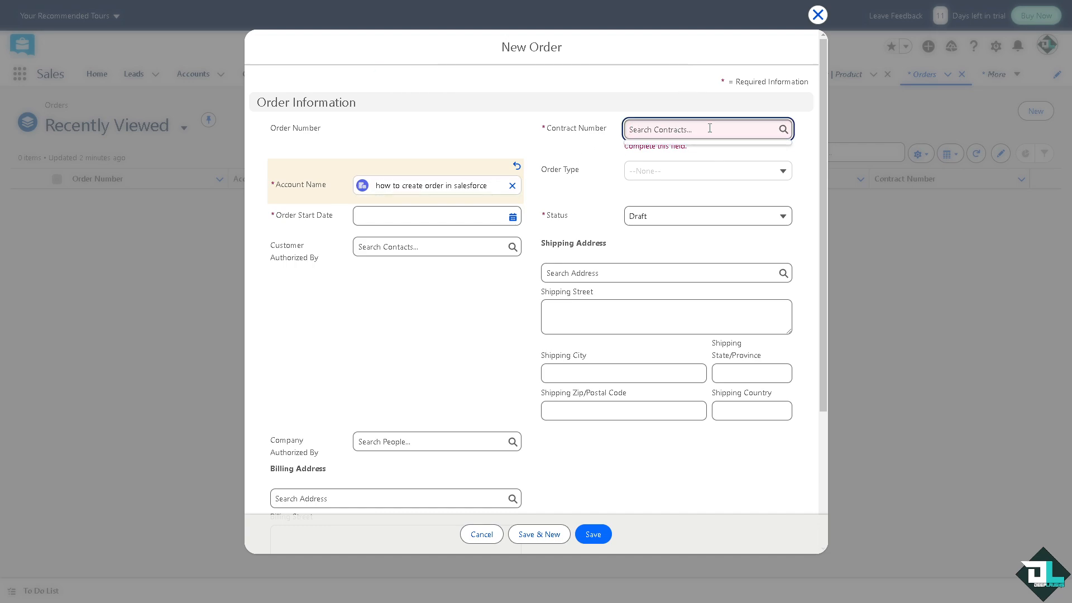
text(69)
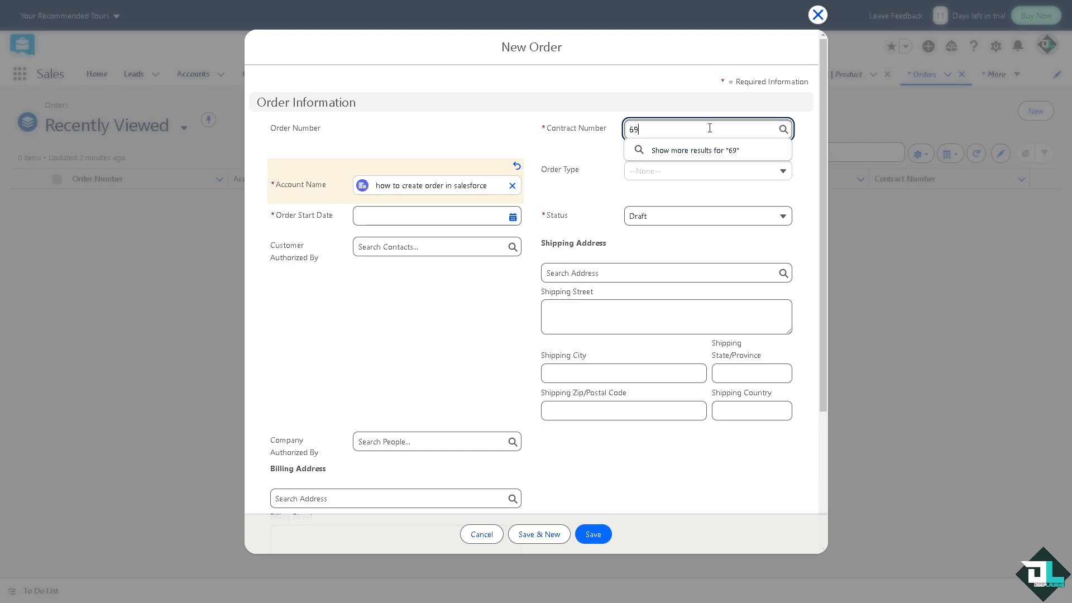
click(591, 158)
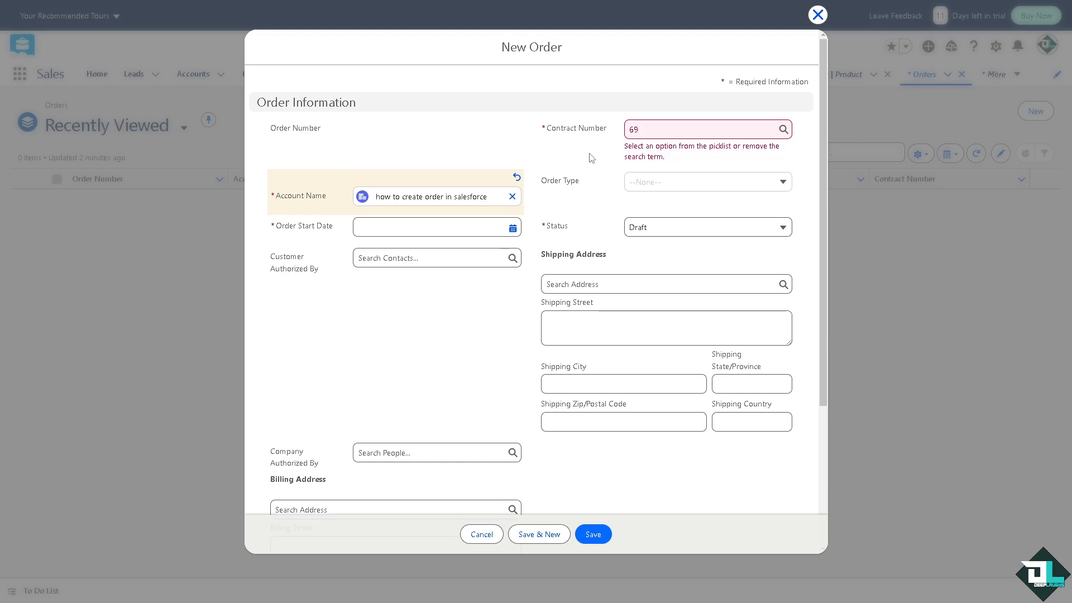
click(672, 132)
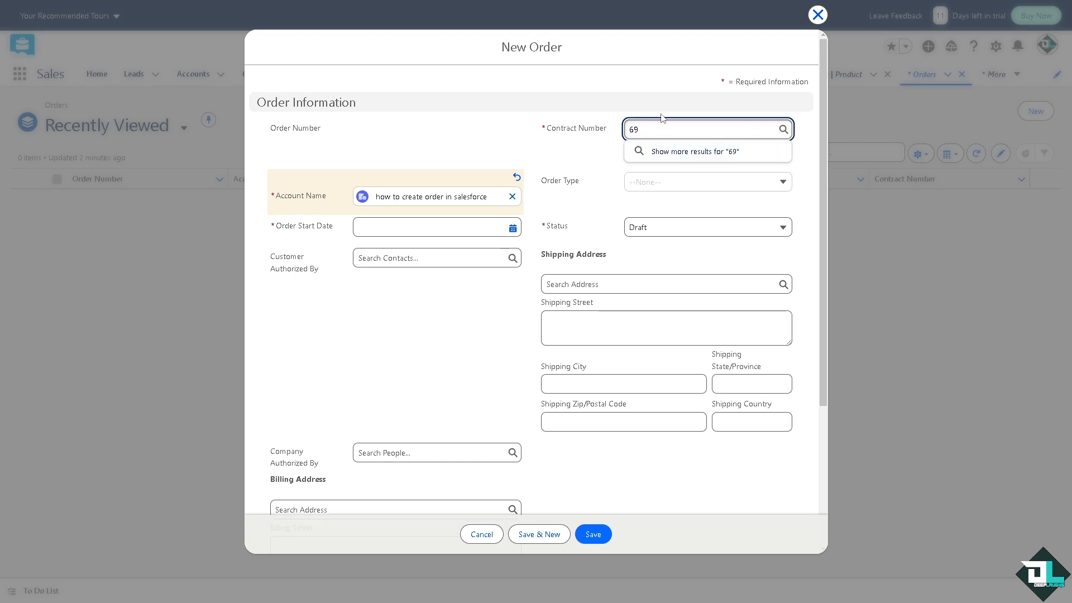
key(BackSpace)
key(BackSpace)
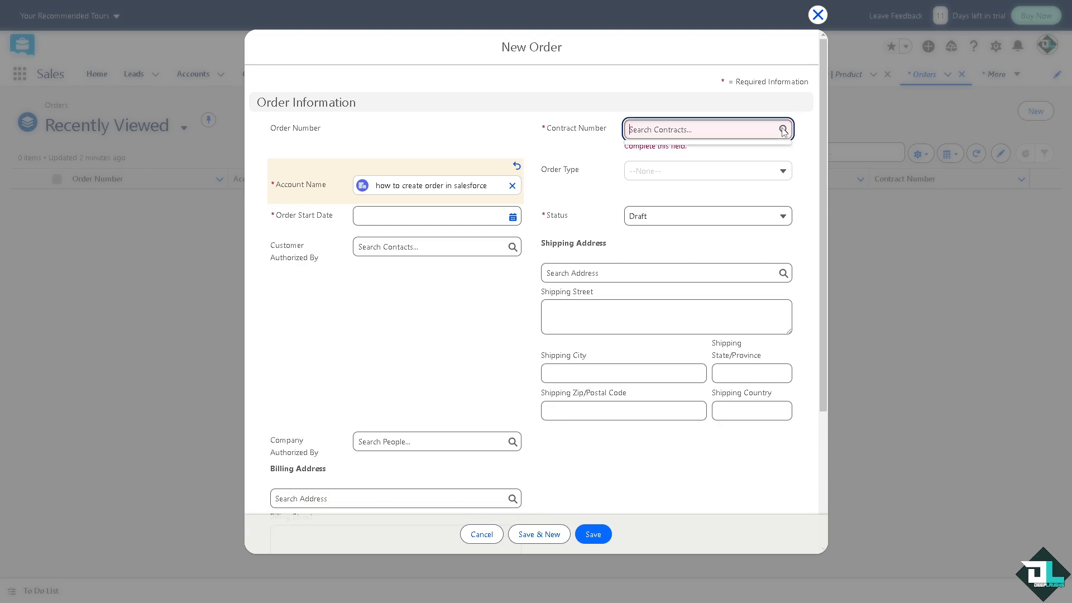
click(601, 146)
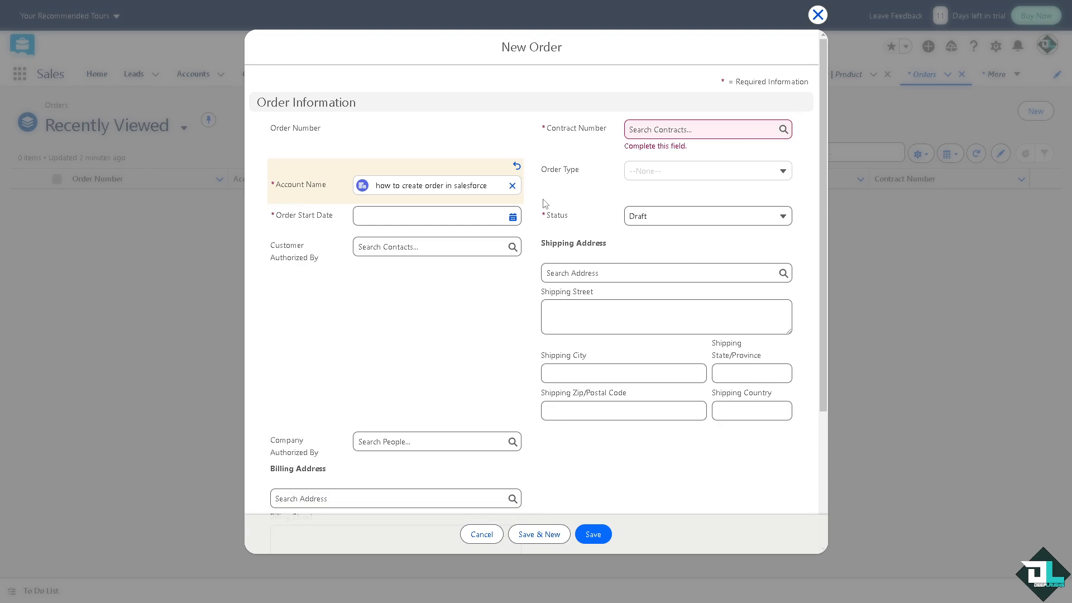
Set the order's status to Activated
click(660, 221)
click(676, 285)
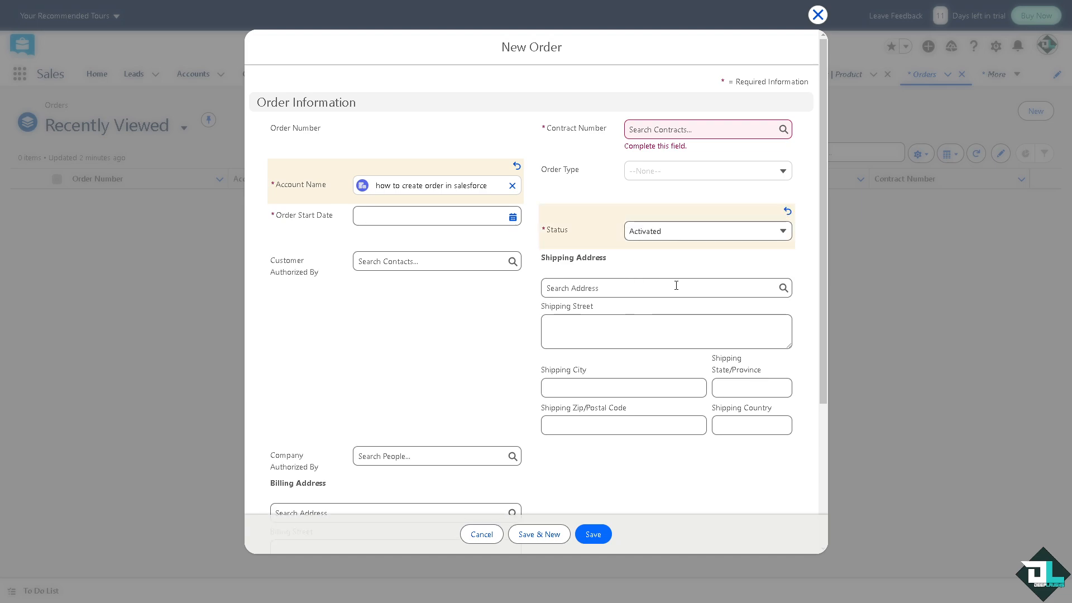
Try to find a contact matching "how to create order in salesforce" for Customer Authorized By
click(475, 262)
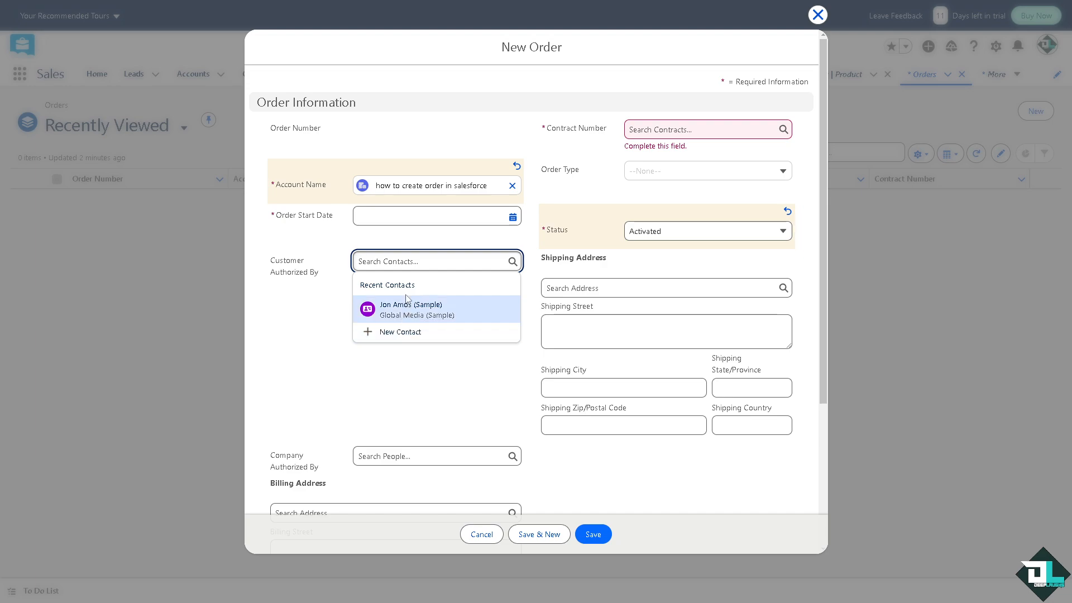
text(how to create order in salesforce)
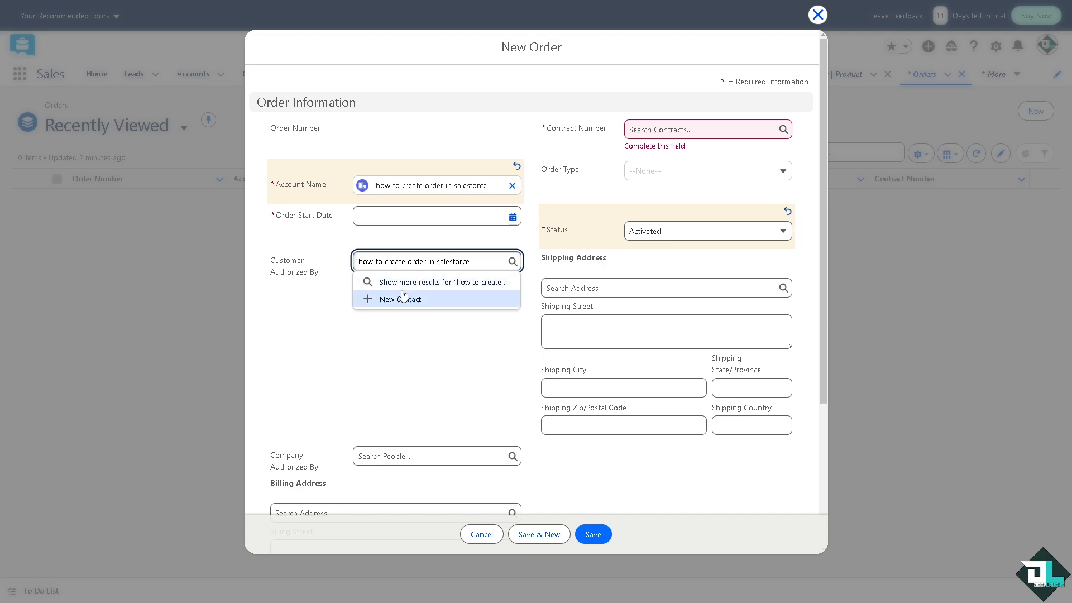
click(405, 283)
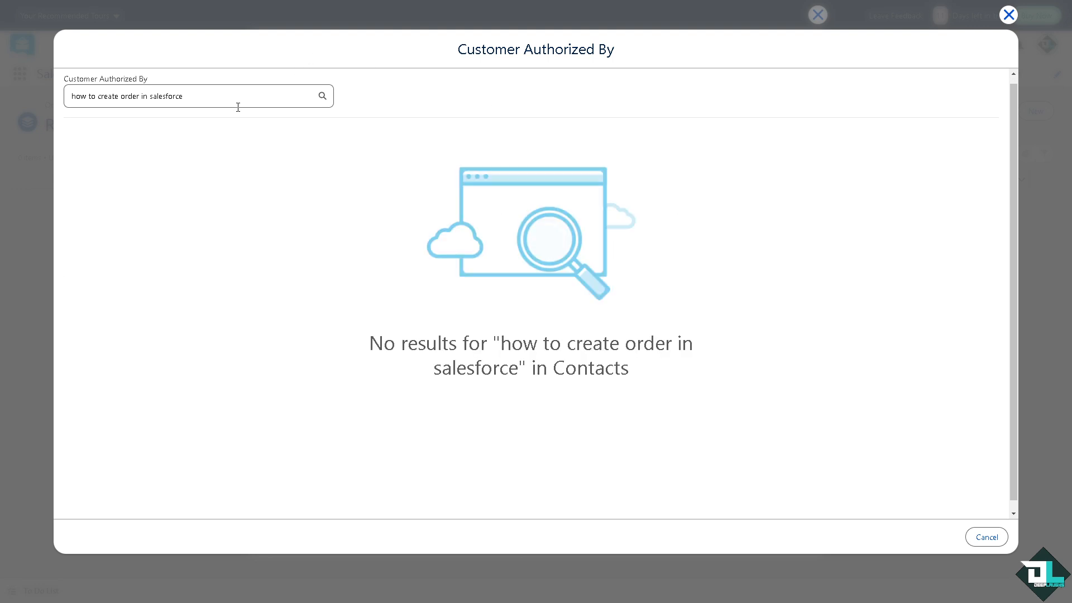
click(237, 104)
click(1009, 15)
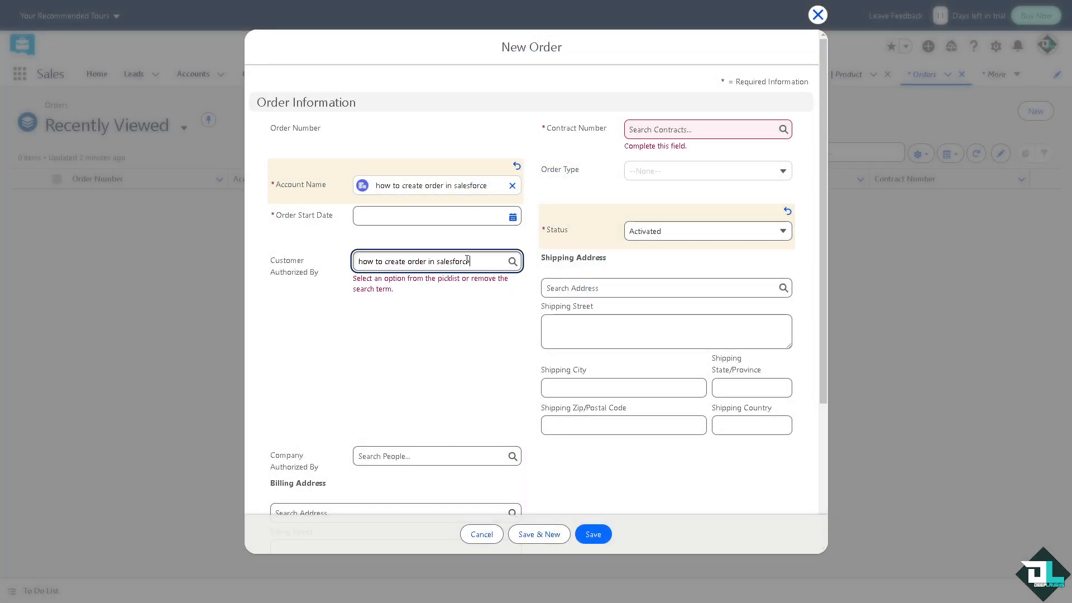
Clear the Customer Authorized By search text and choose the recent sample contact from Global Media (Sample)
click(490, 258)
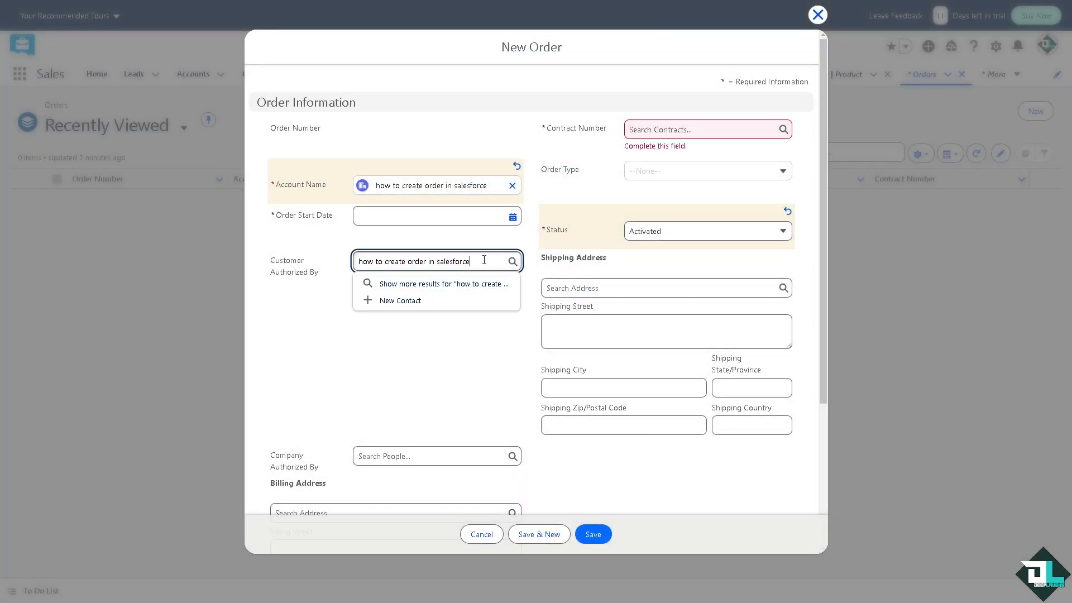
key(BackSpace)
key(BackSpace)
key(BackSpace)
key(BackSpace)
key(BackSpace)
key(BackSpace)
key(BackSpace)
key(BackSpace)
key(BackSpace)
key(BackSpace)
key(BackSpace)
key(BackSpace)
key(BackSpace)
key(BackSpace)
key(BackSpace)
key(BackSpace)
key(BackSpace)
key(BackSpace)
key(BackSpace)
key(BackSpace)
key(BackSpace)
key(BackSpace)
key(BackSpace)
key(BackSpace)
key(BackSpace)
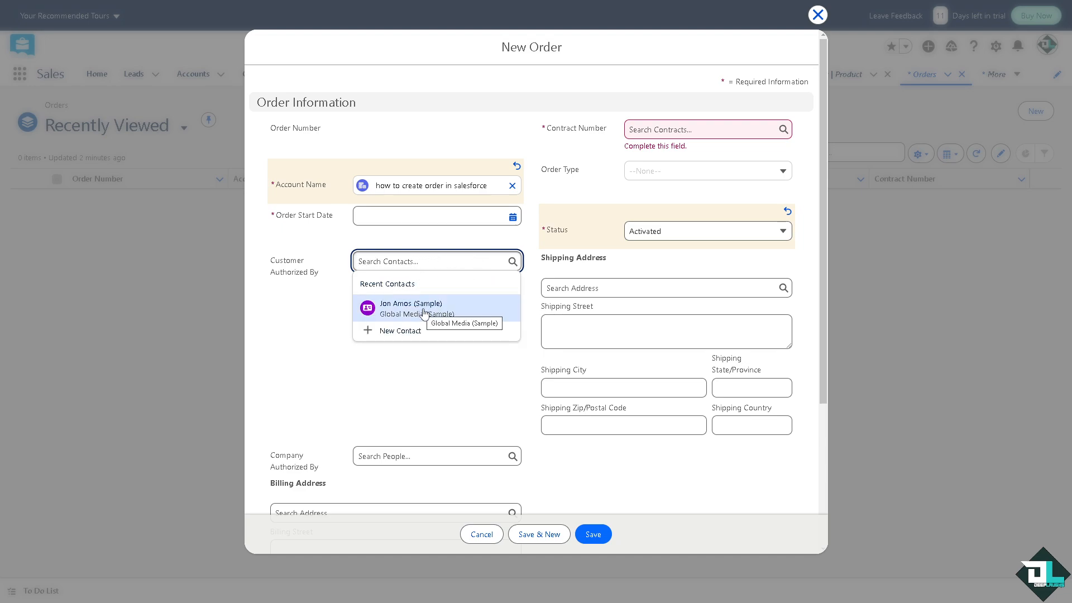
click(423, 311)
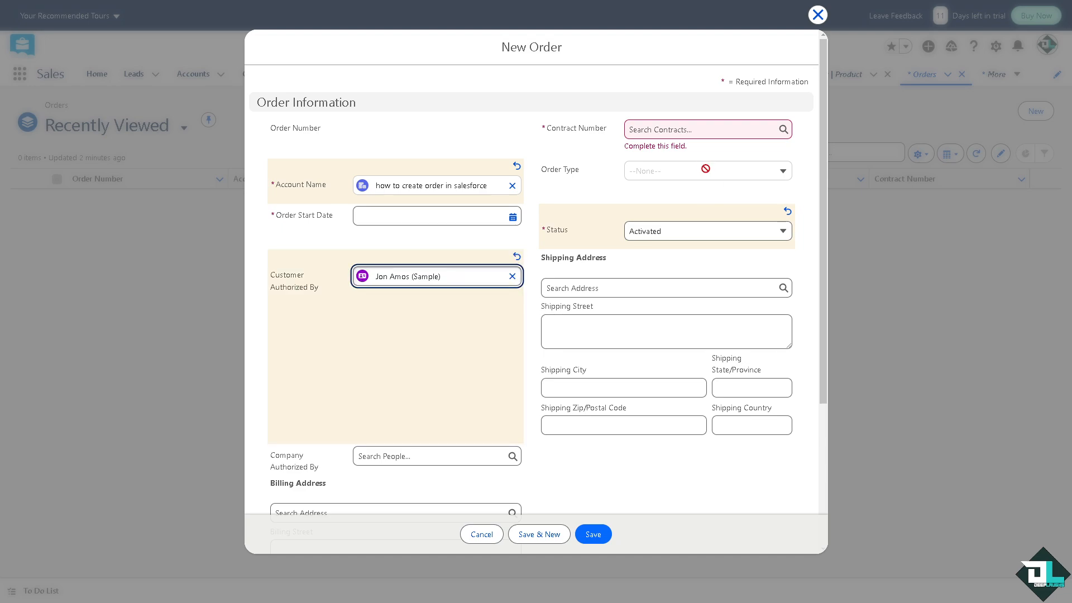
Try to save the new order with the contract number and start date left empty
click(664, 132)
click(602, 163)
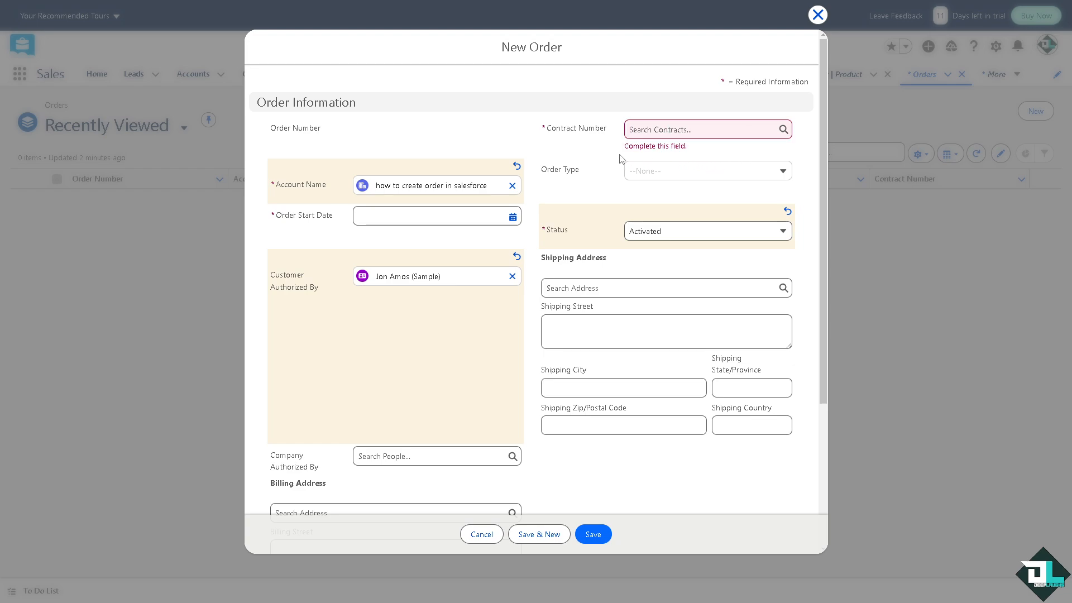
scroll(611, 290, down, 1)
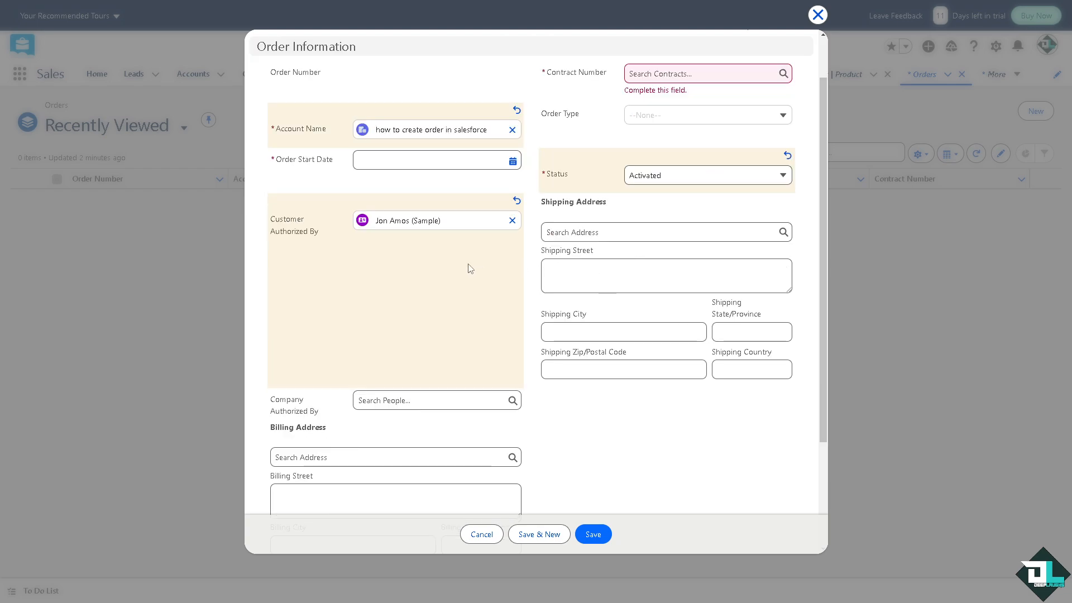
scroll(470, 268, down, 3)
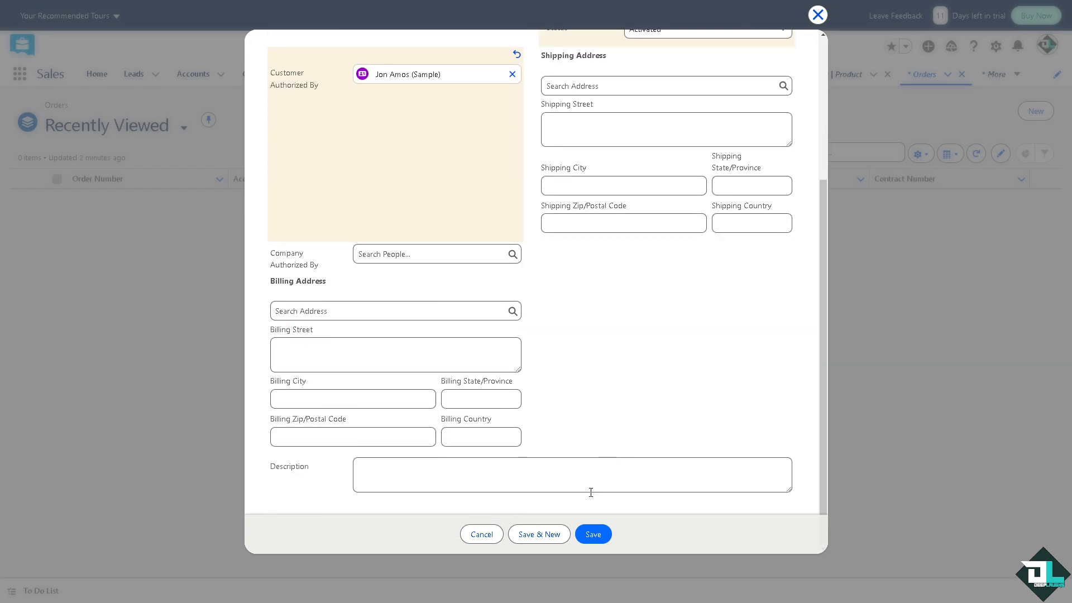
click(593, 534)
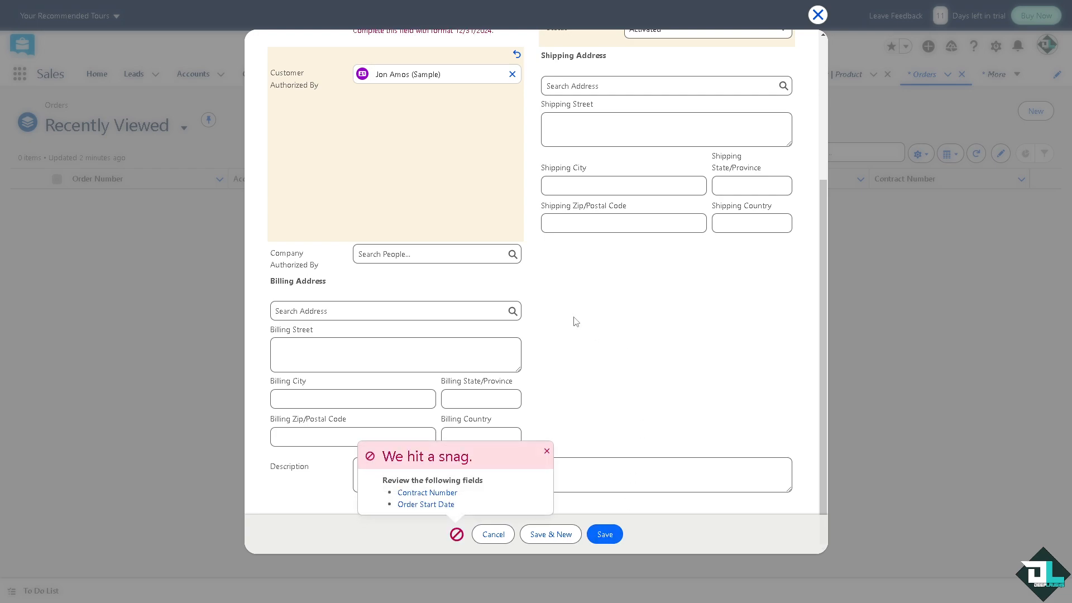